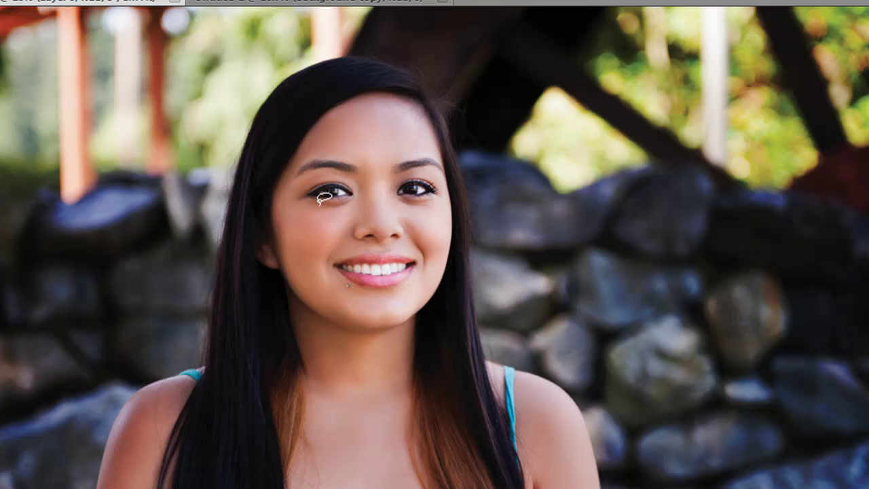
Zoom in on the woman's portrait until her eyes and nose fill the view
key(ctrl+plus)
scroll(326, 197, up, 2)
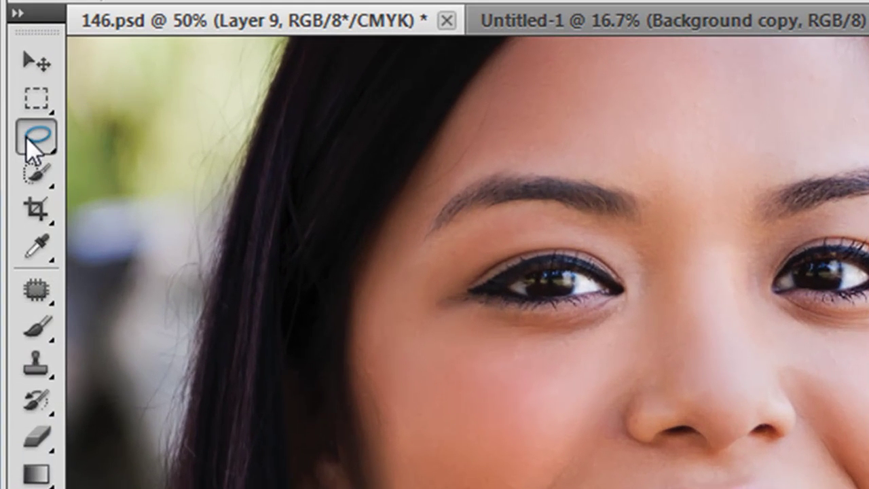
With the Lasso Tool, draw a loose selection around the left eye and the skin below it
click(26, 137)
click(163, 133)
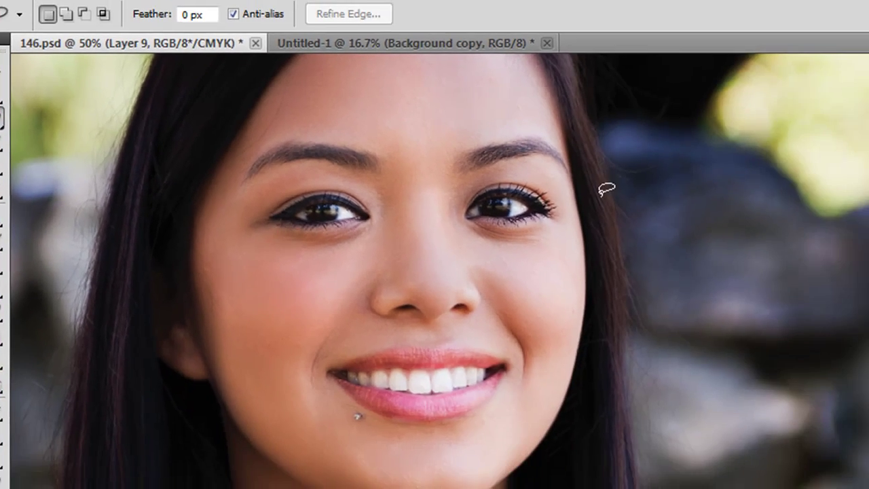
mouse_move(355, 182)
mouse_down()
mouse_move(292, 183)
mouse_move(260, 198)
mouse_move(243, 215)
mouse_move(245, 236)
mouse_move(299, 260)
mouse_move(355, 253)
mouse_move(376, 236)
mouse_move(385, 209)
mouse_move(382, 189)
mouse_move(358, 179)
mouse_up()
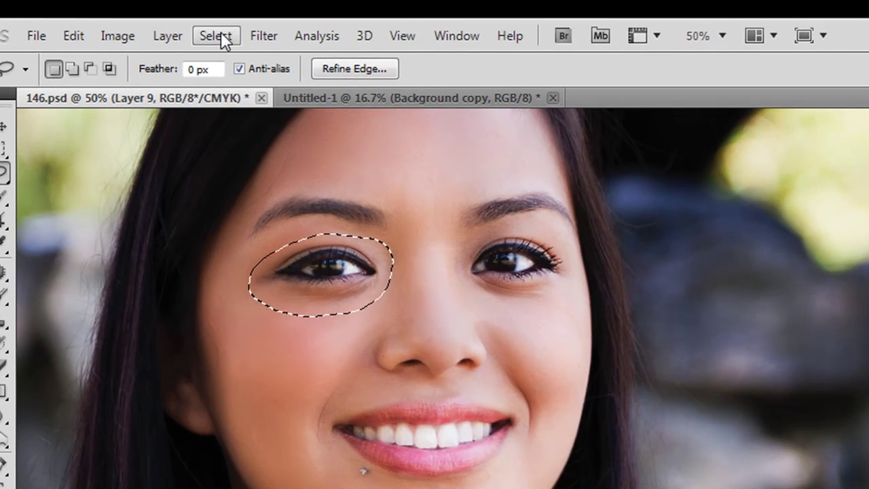
Feather the eye selection with a 5-pixel radius
click(216, 36)
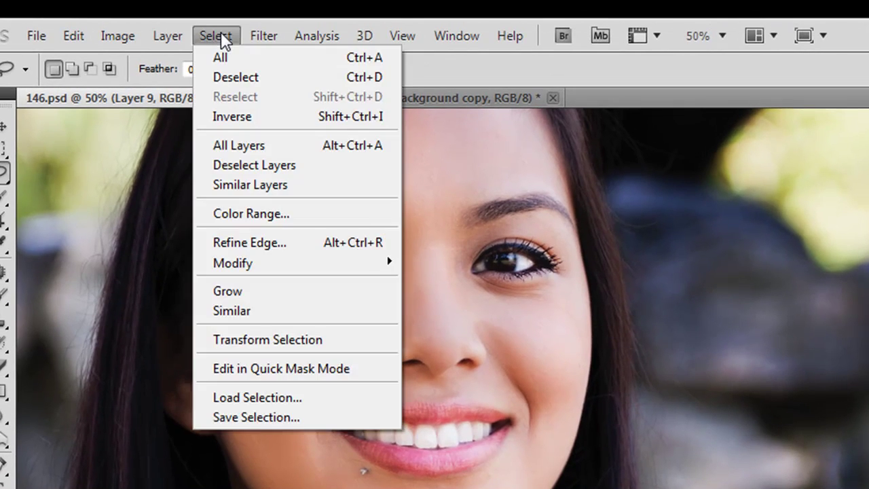
mouse_move(287, 264)
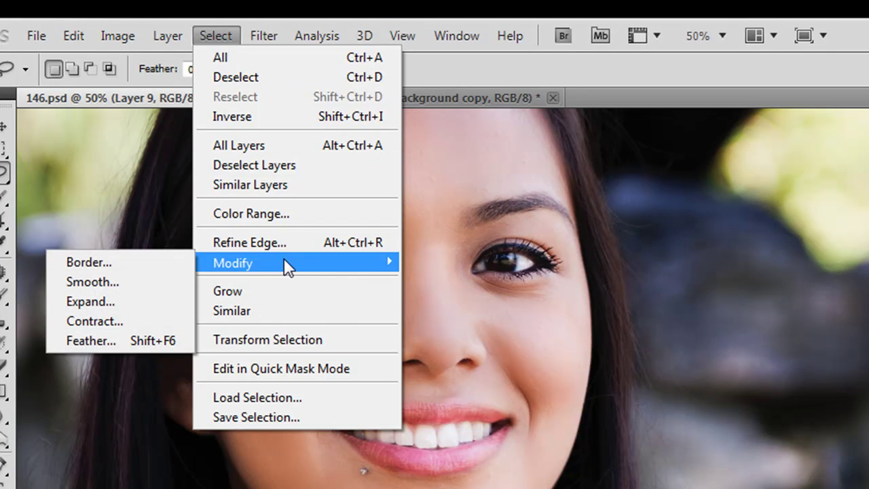
click(734, 71)
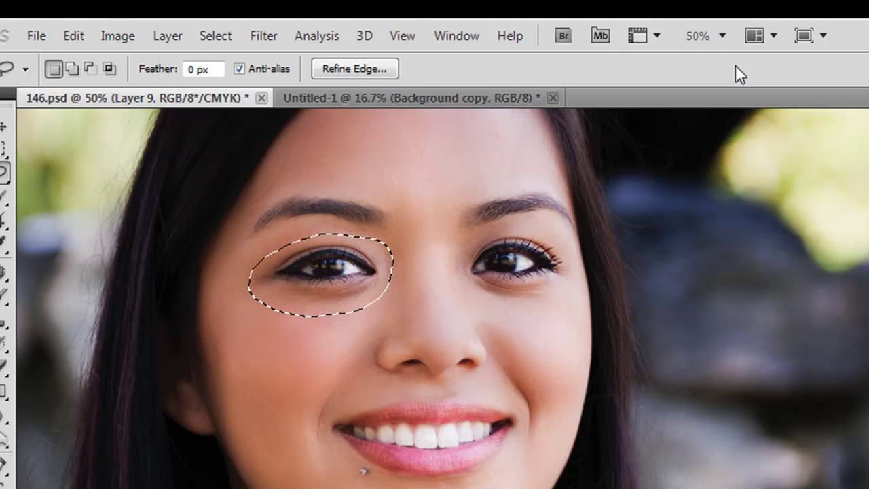
key(shift+F6)
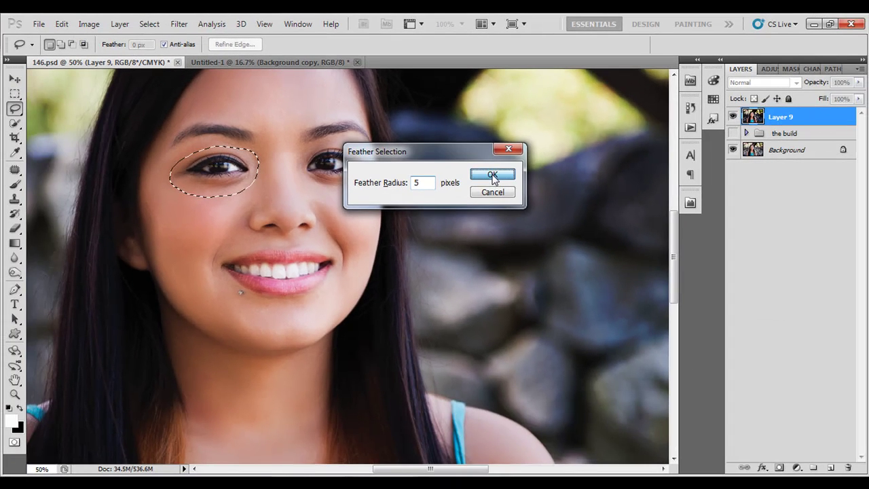
click(628, 198)
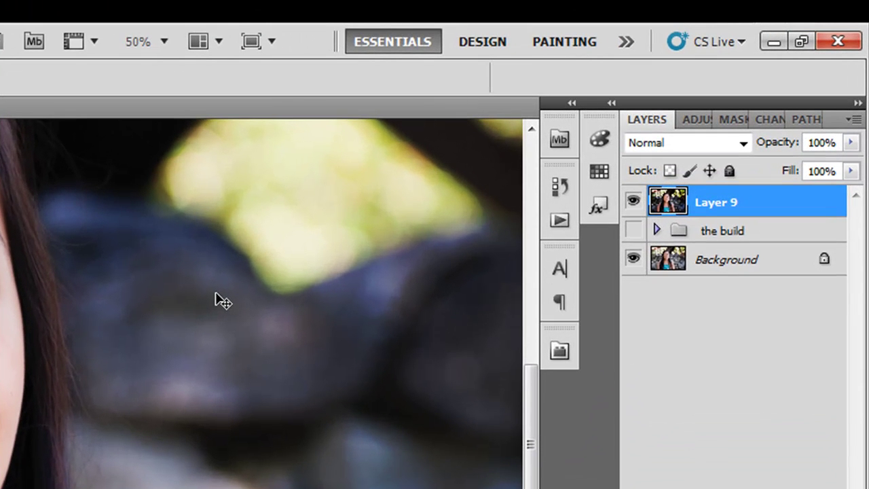
Copy the feathered eye to new Layer 10, checking it by toggling Background and Layer 9 visibility
key(ctrl+shift+alt+n)
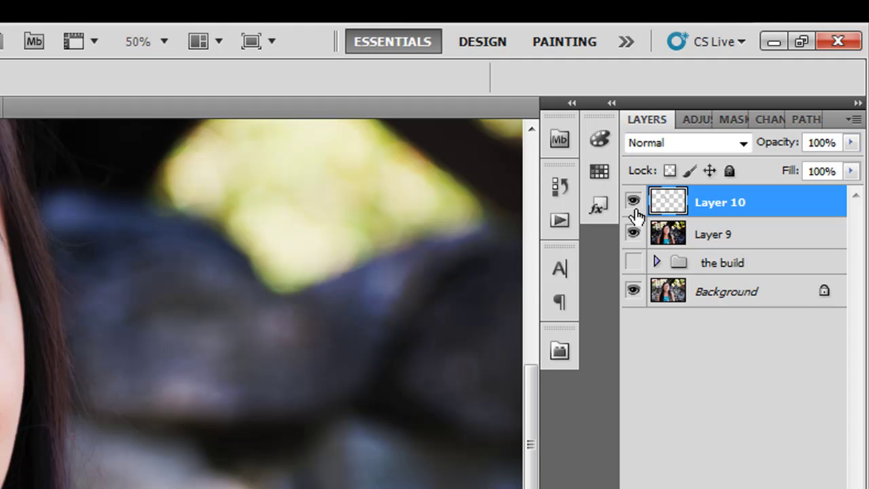
click(632, 290)
click(632, 234)
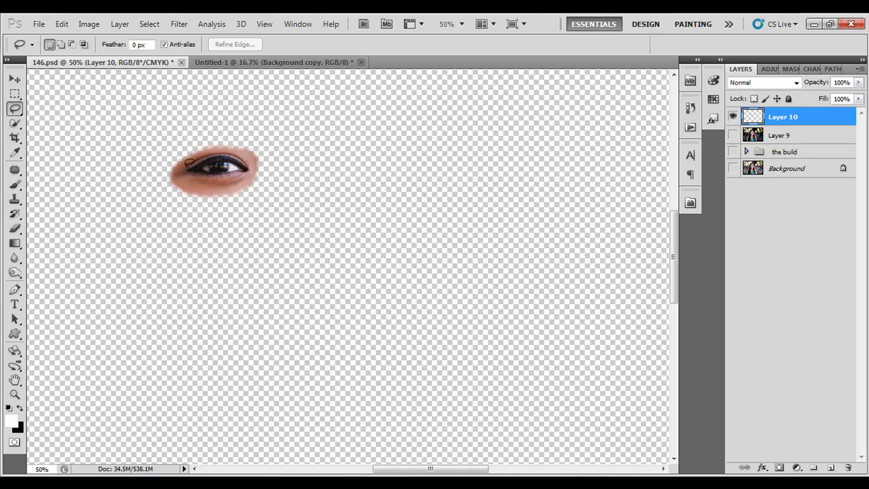
click(733, 135)
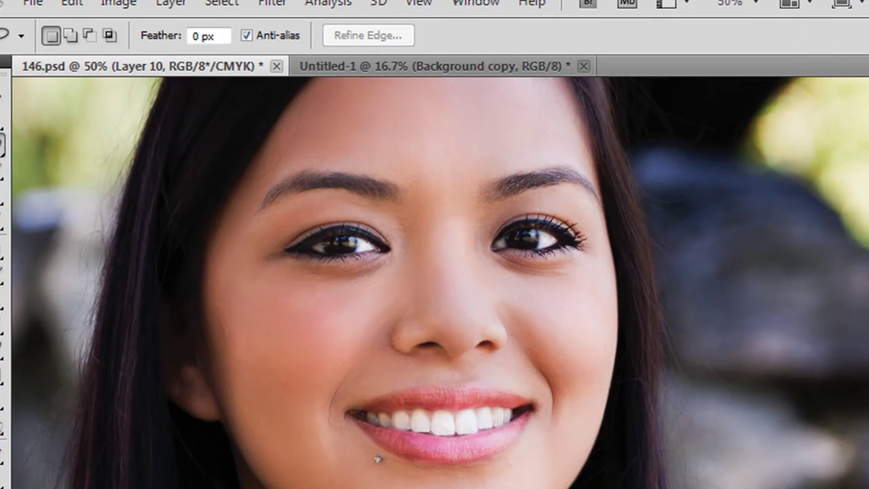
Free Transform the copied eye on Layer 10 to about 120%, then undo it
key(ctrl+t)
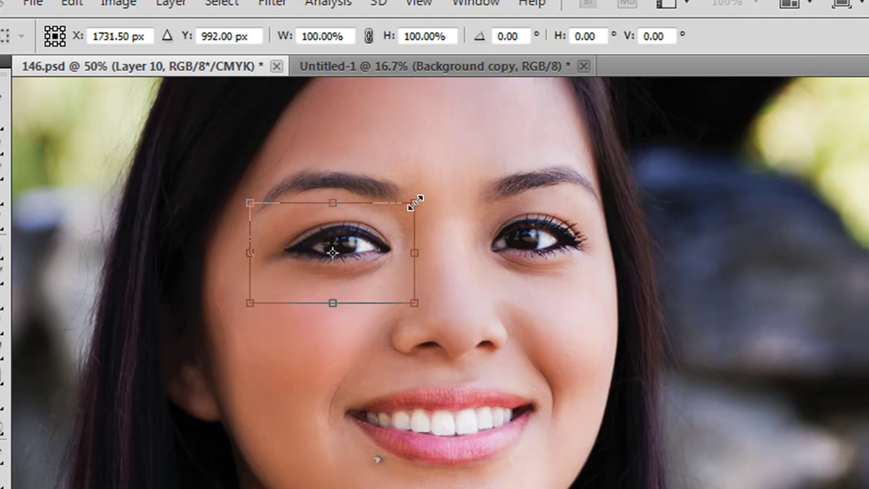
drag(415, 202, 422, 199)
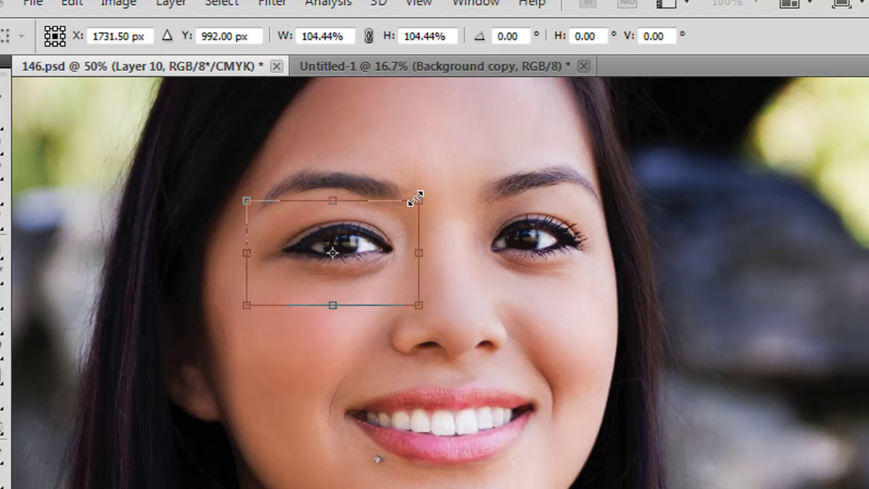
mouse_move(415, 199)
mouse_down()
mouse_move(431, 192)
mouse_move(423, 198)
mouse_up()
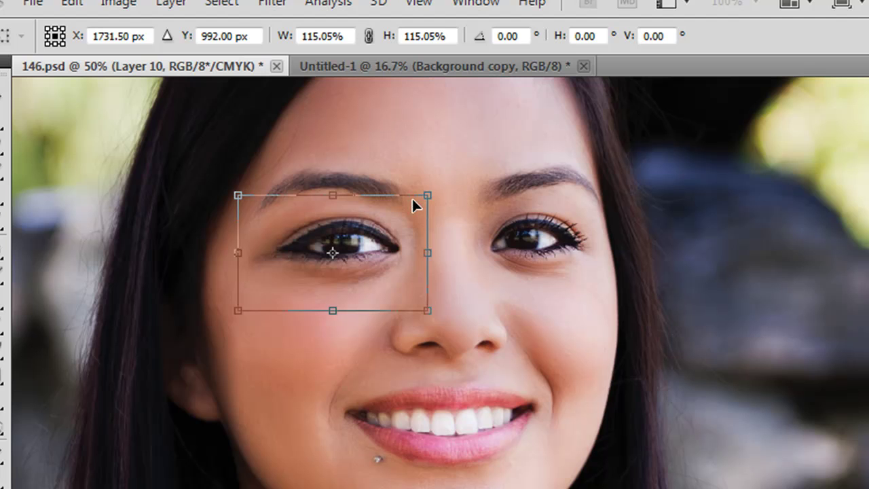
key(Return)
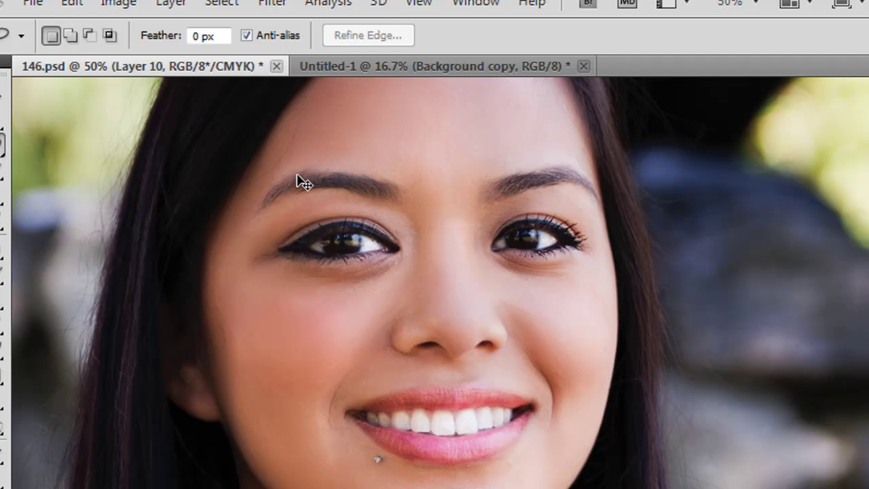
key(ctrl+z)
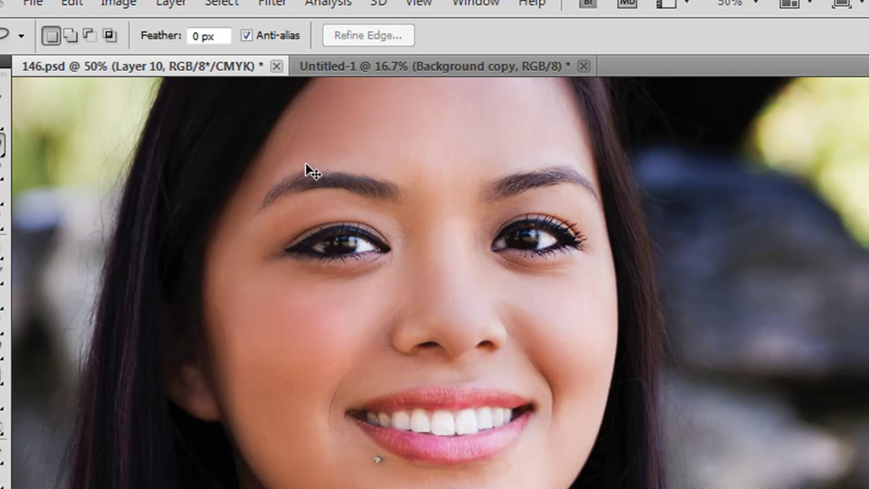
Enlarge the eye just slightly, commit it, and undo/redo to compare before and after
key(ctrl+t)
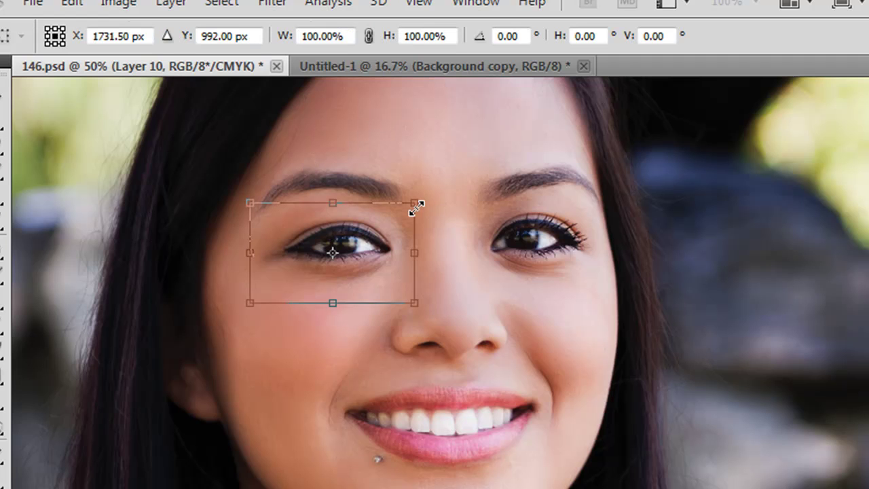
drag(416, 204, 425, 196)
key(Return)
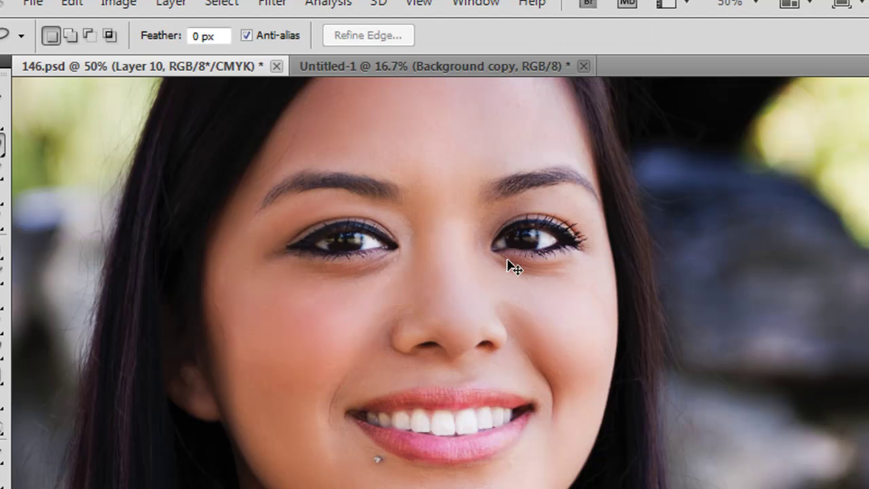
key(ctrl+z)
key(ctrl+z)
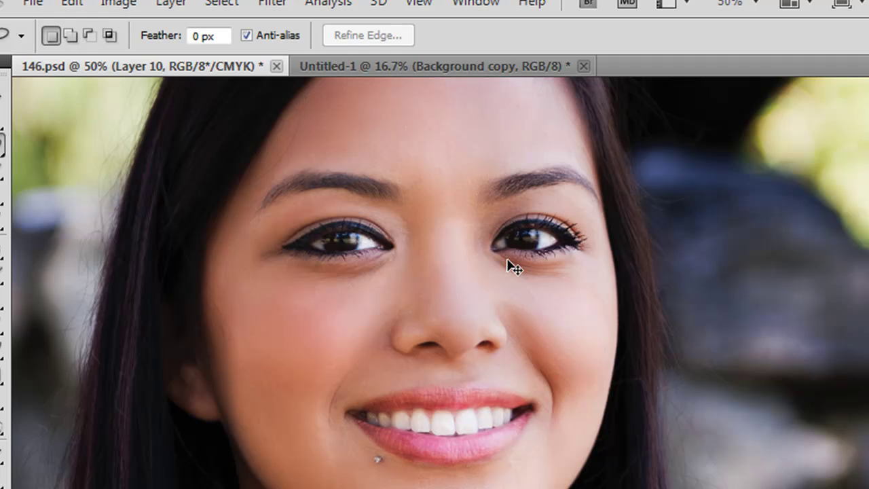
key(ctrl+z)
key(ctrl+z)
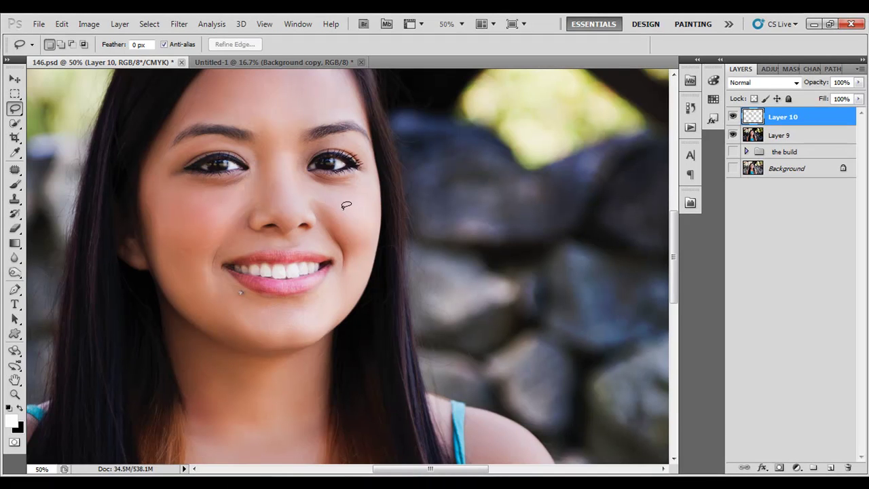
Zoom out to the whole portrait and toggle Layer 10 off and on to compare, leaving it visible
key(ctrl+minus)
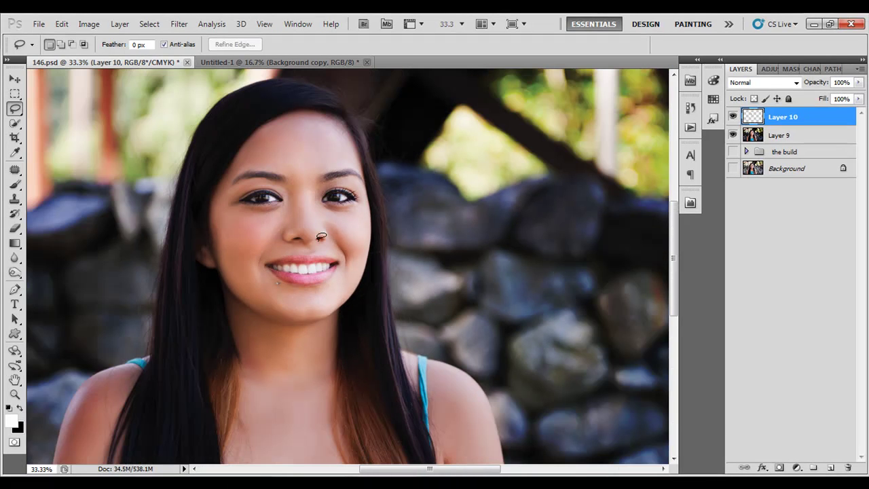
key(ctrl+minus)
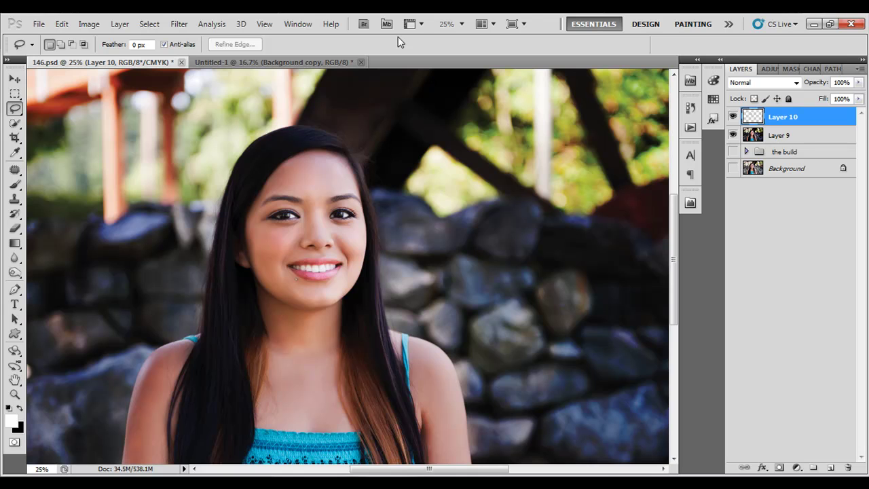
click(732, 116)
click(733, 117)
click(733, 117)
click(733, 117)
click(732, 117)
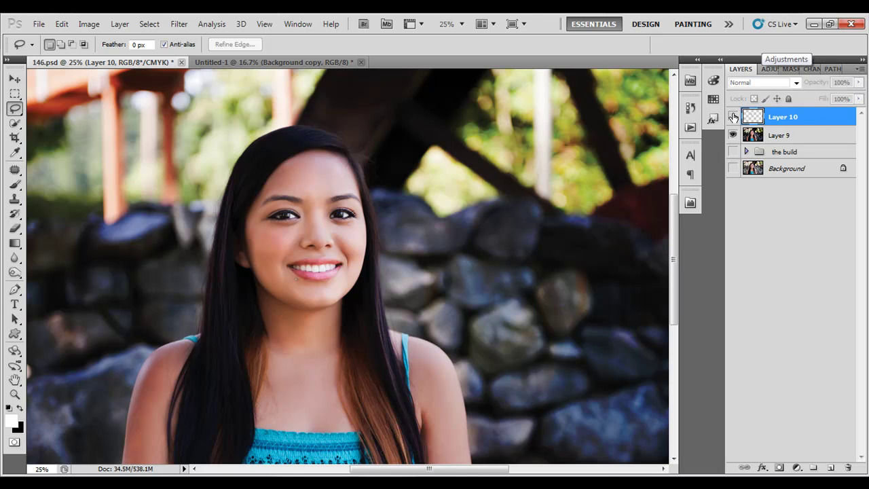
click(733, 116)
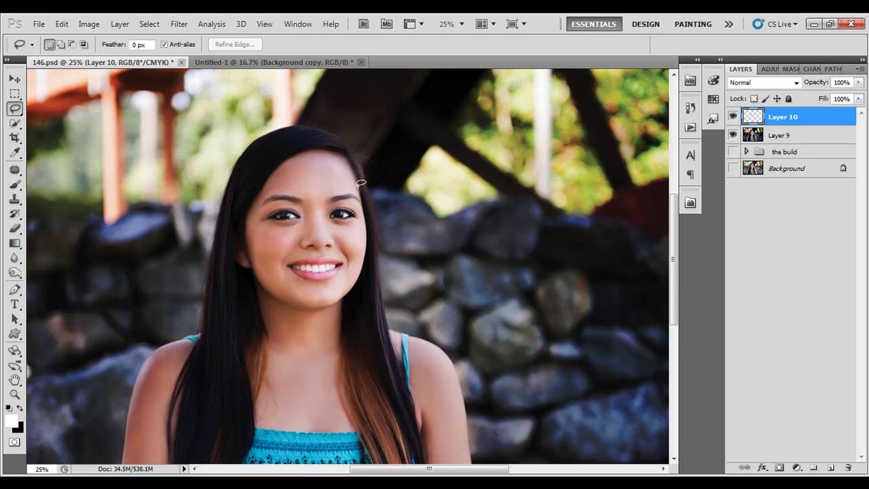
Zoom back in closely on the woman's eyes
key(ctrl+plus)
key(ctrl+plus)
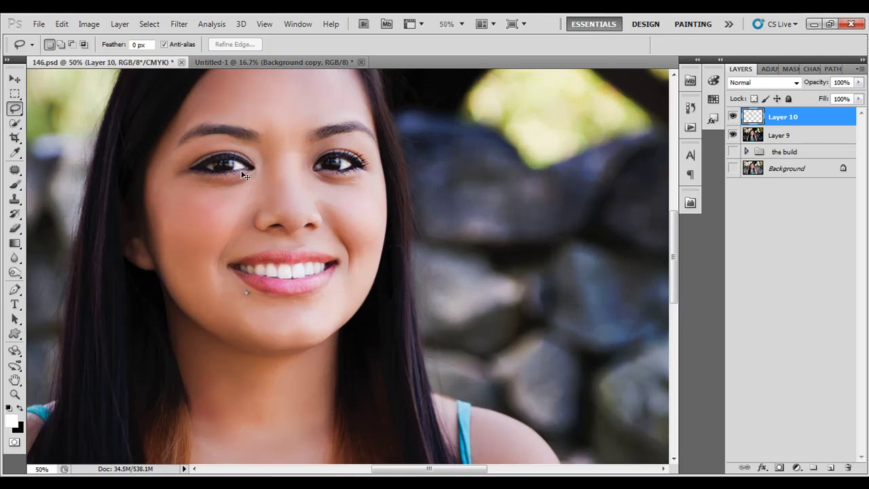
key(ctrl+plus)
scroll(199, 260, up, 5)
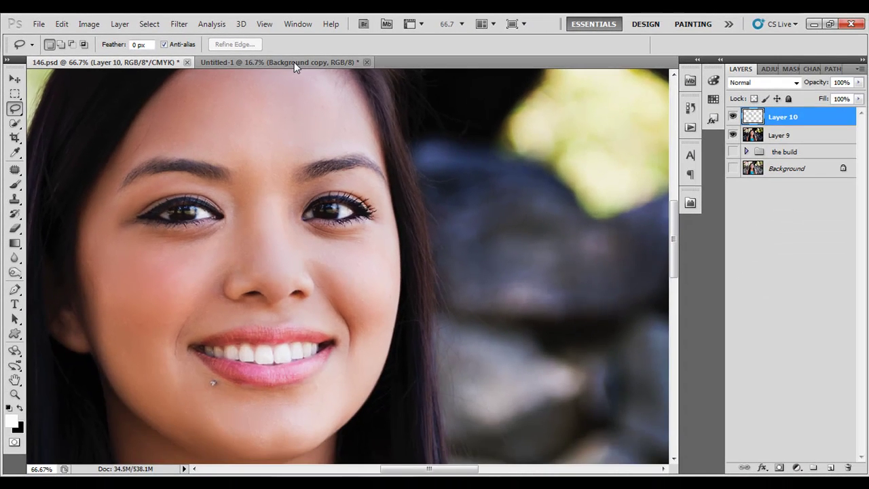
Switch to the Untitled-1 old man's portrait, zoom in, and delete the Background layer
click(294, 62)
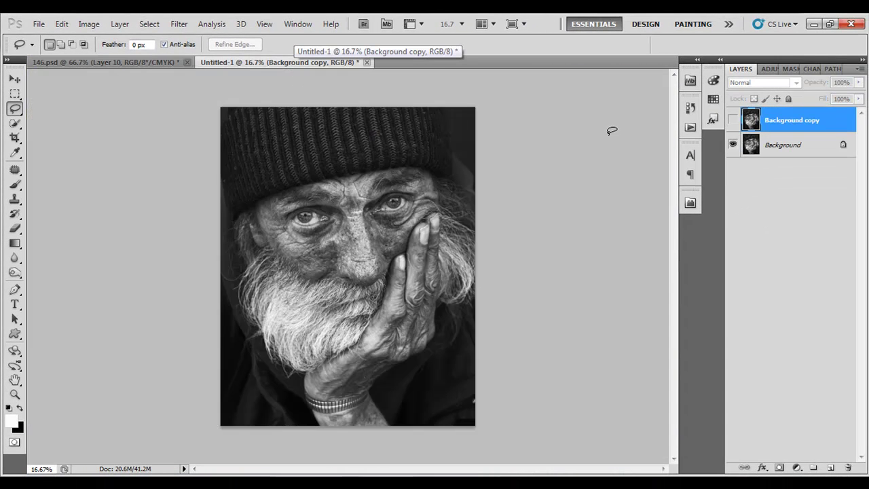
key(ctrl+plus)
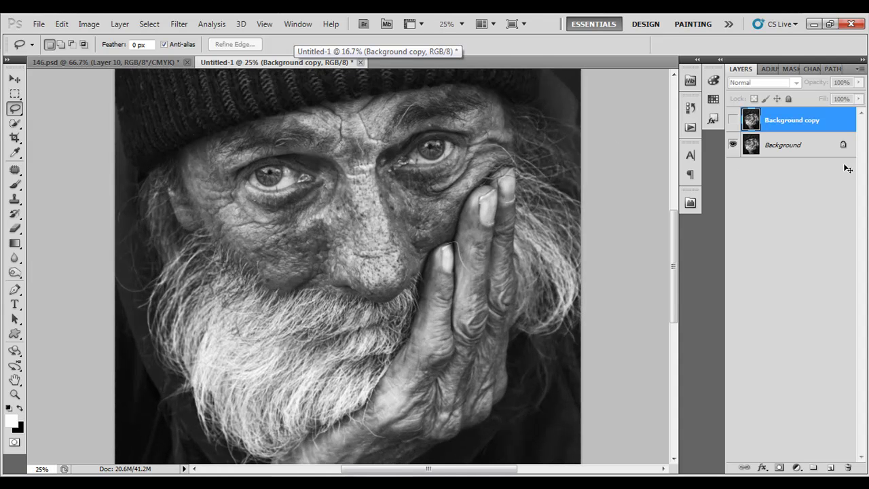
key(ctrl+plus)
drag(670, 230, 670, 243)
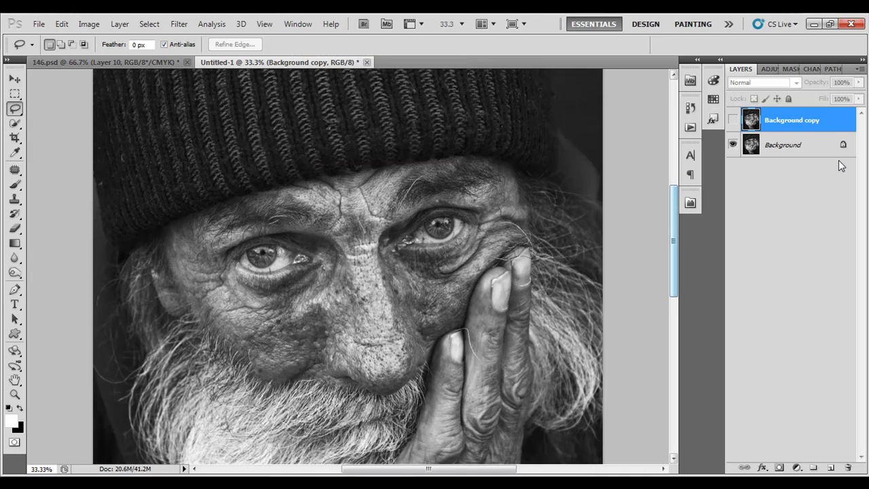
drag(789, 145, 847, 467)
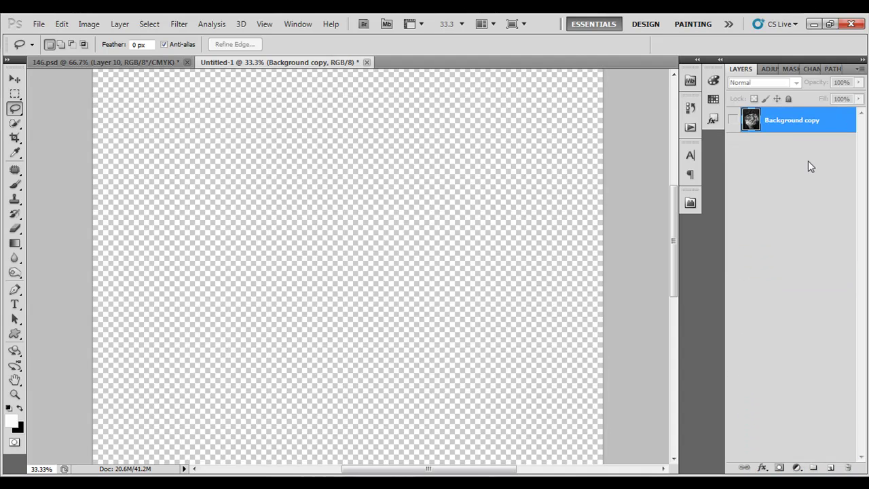
Duplicate Background copy into a visible Background copy 2 layer
click(783, 190)
click(792, 122)
drag(773, 126, 829, 467)
click(732, 119)
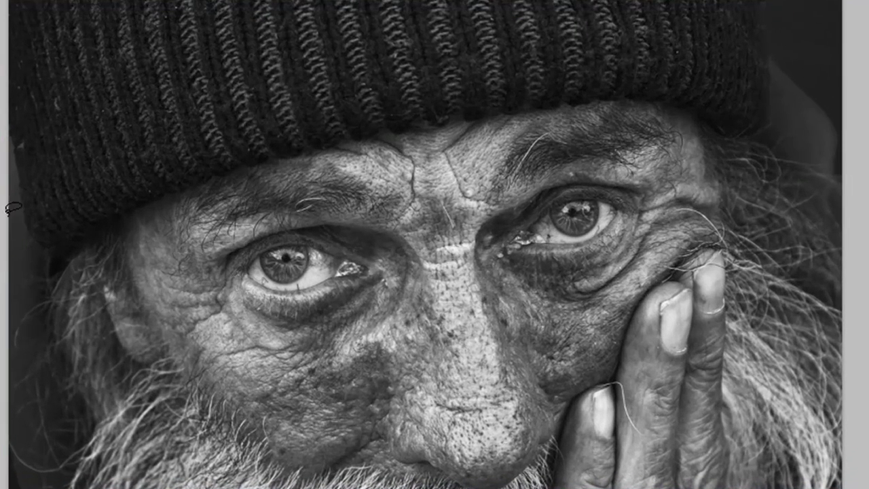
Lasso both of the old man's eyes into one selection and feather it by 5 pixels
mouse_move(323, 213)
mouse_down()
mouse_move(256, 222)
mouse_move(221, 252)
mouse_move(234, 299)
mouse_move(302, 328)
mouse_move(340, 315)
mouse_move(374, 303)
mouse_move(398, 276)
mouse_move(395, 244)
mouse_up()
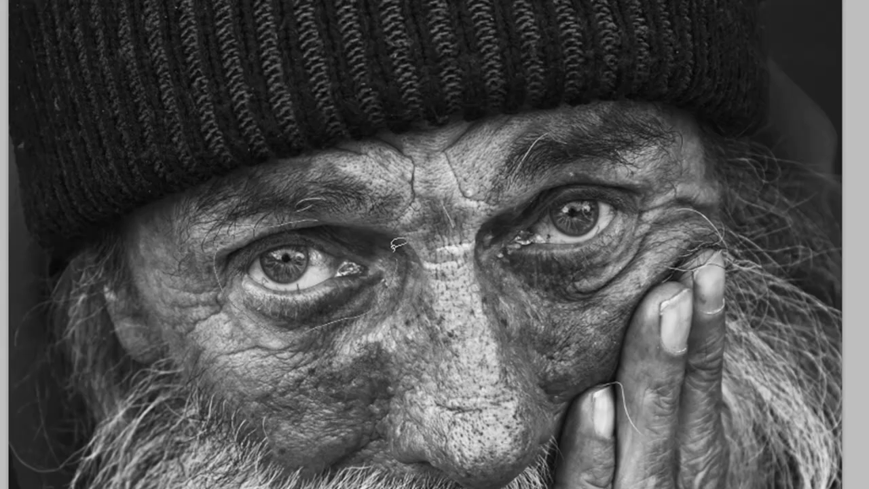
drag(337, 215, 339, 211)
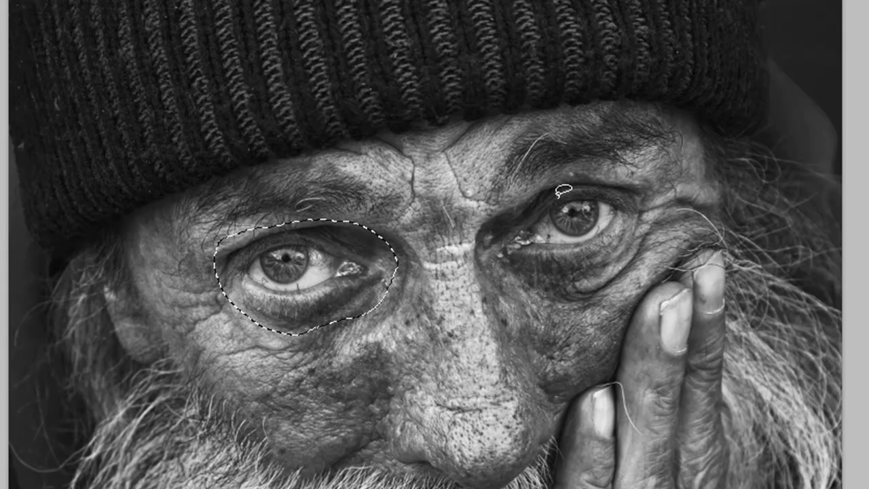
mouse_move(520, 198)
mouse_down()
mouse_move(503, 234)
mouse_move(515, 257)
mouse_move(574, 259)
mouse_move(651, 224)
mouse_move(628, 170)
mouse_move(594, 164)
mouse_move(547, 175)
mouse_up()
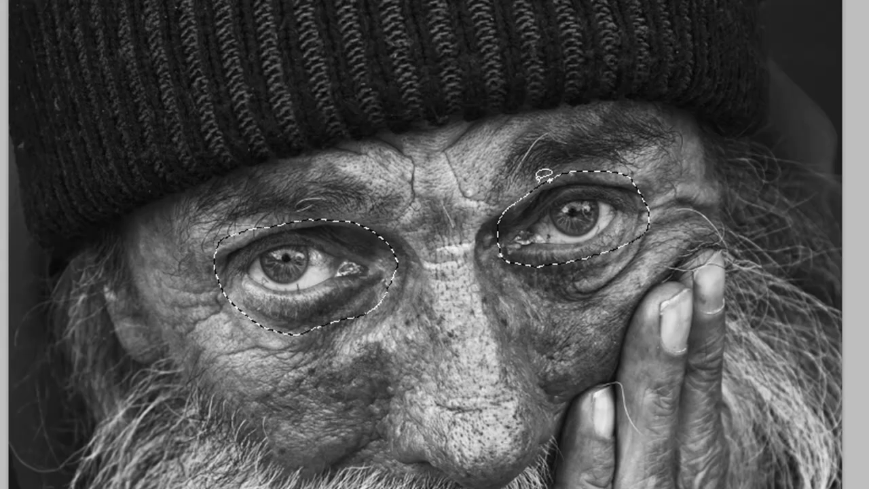
key(shift+F6)
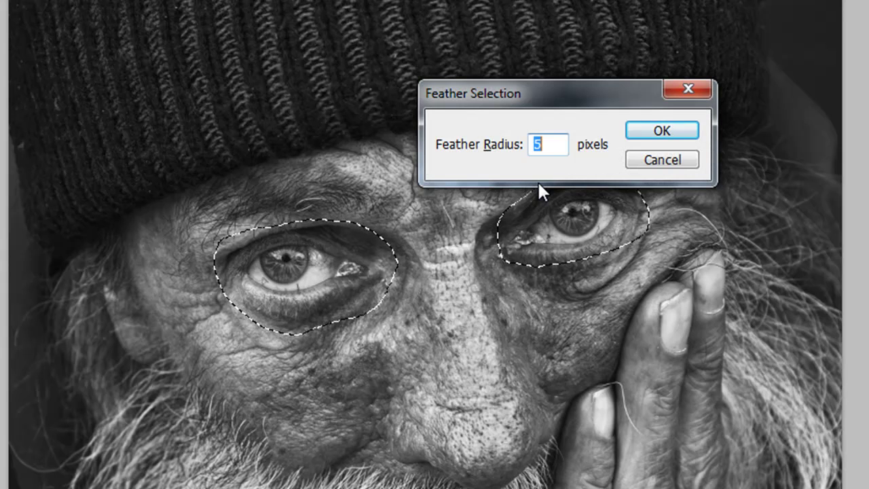
key(Return)
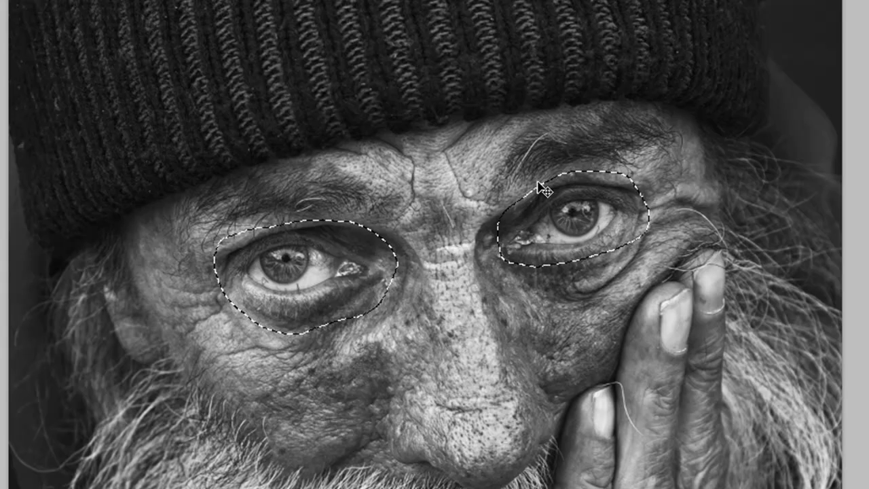
Copy the feathered eyes to new Layer 1 and scale them up slightly with Free Transform
key(ctrl+d)
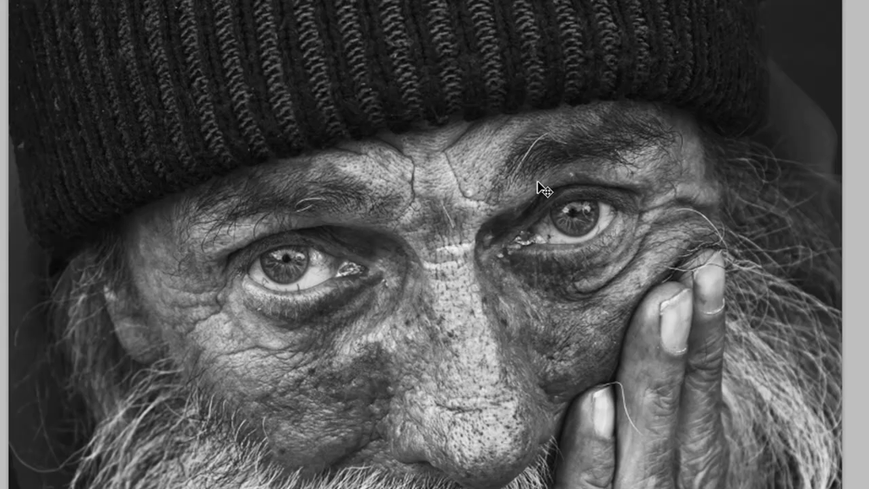
key(ctrl+t)
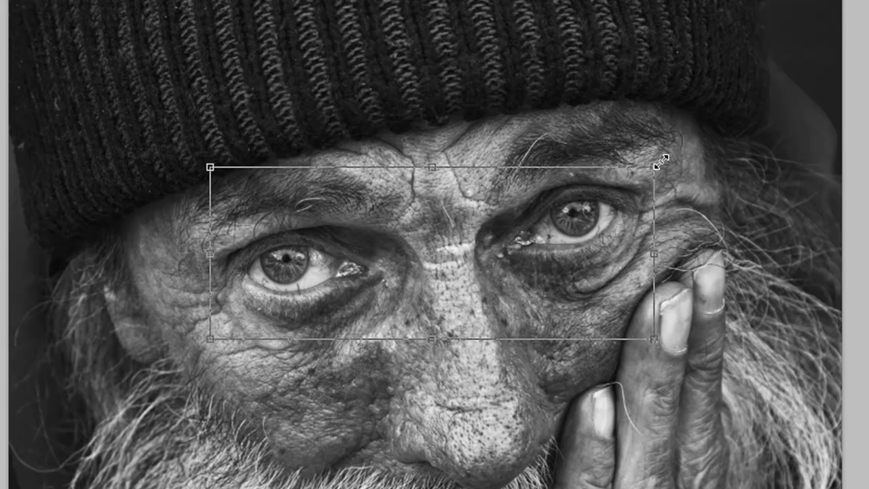
drag(661, 160, 662, 159)
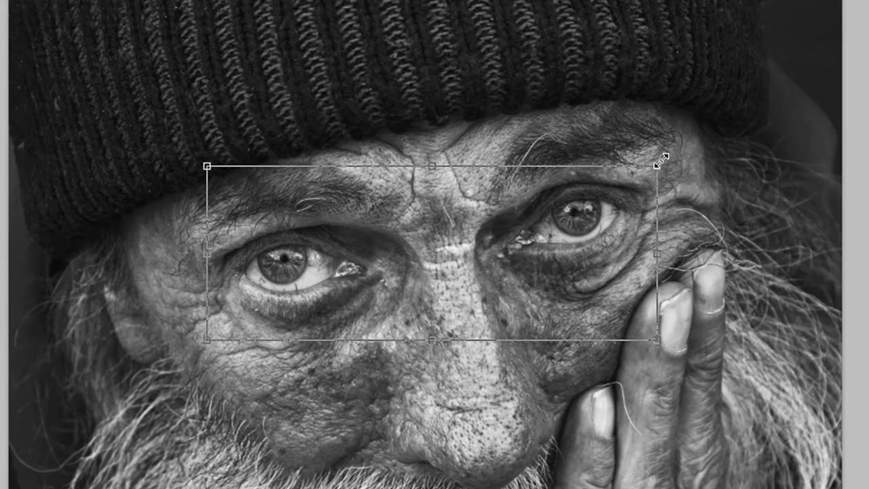
double_click(582, 202)
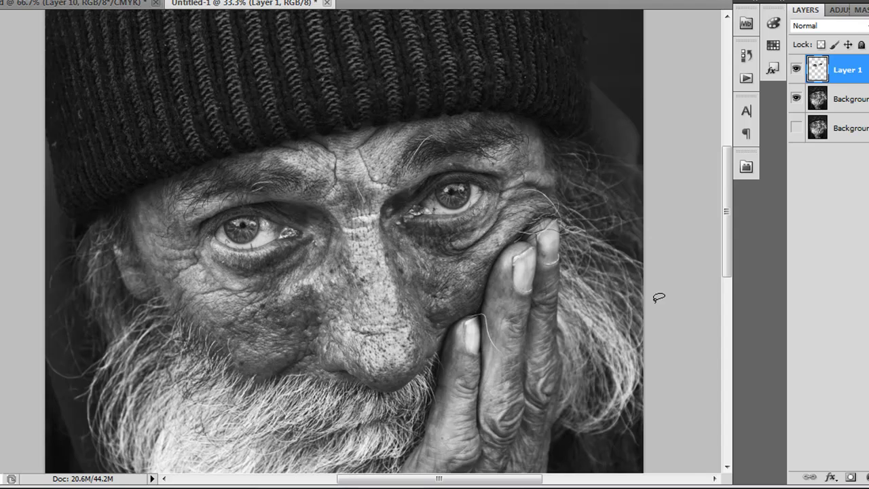
key(ctrl+minus)
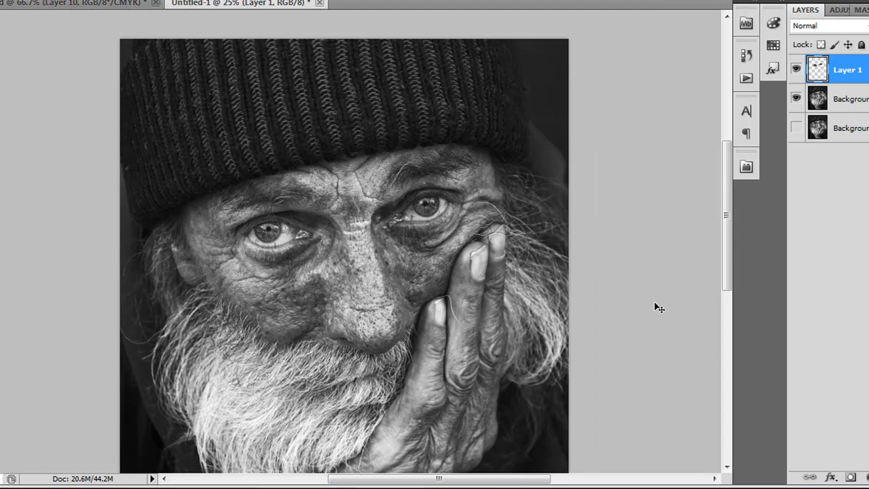
key(ctrl+minus)
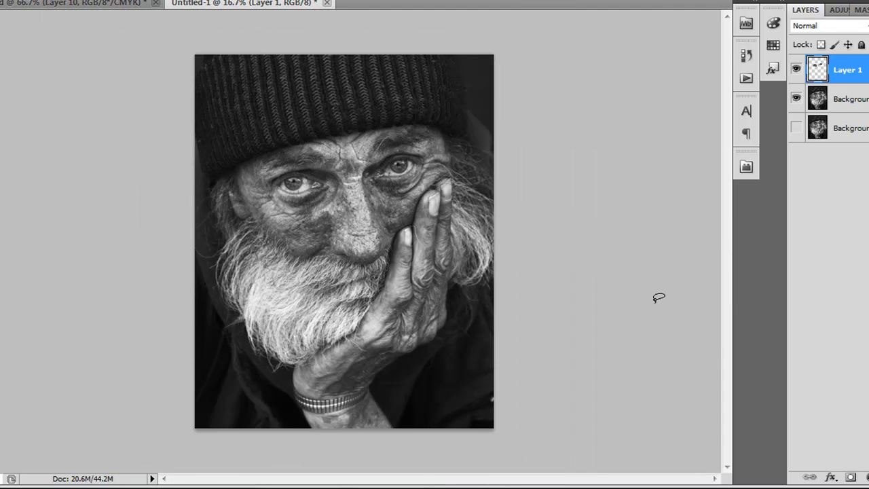
key(ctrl+plus)
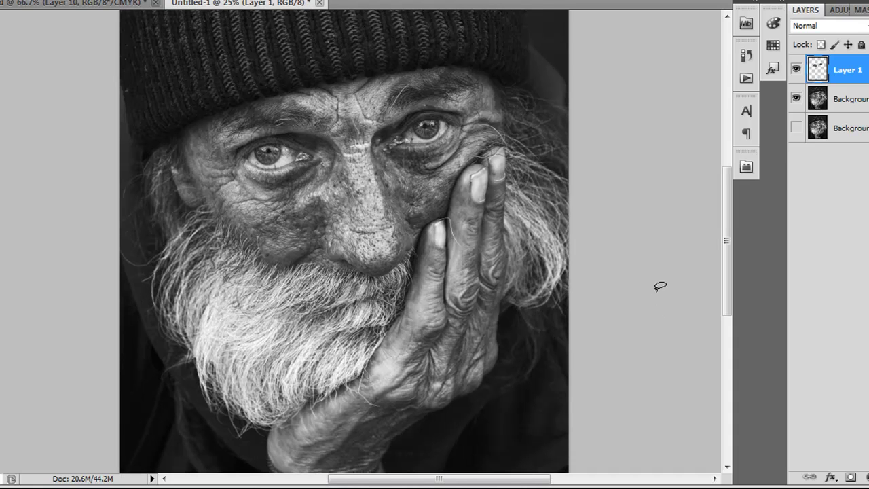
click(795, 71)
click(795, 70)
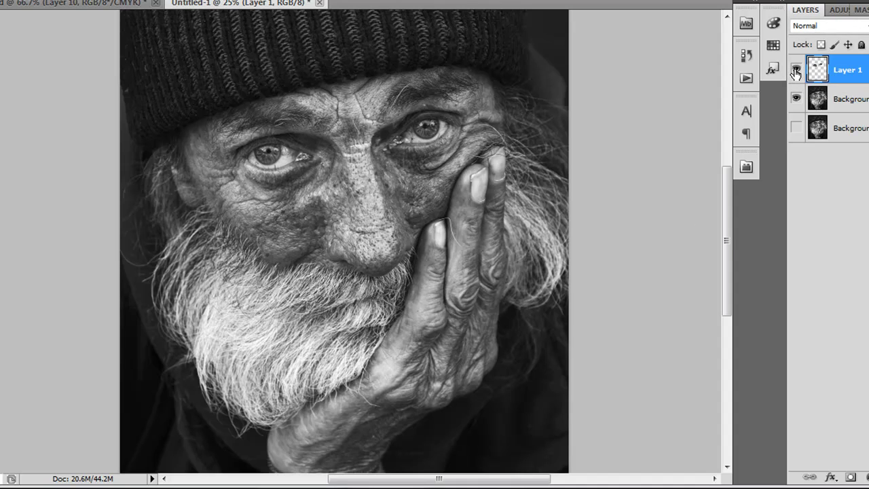